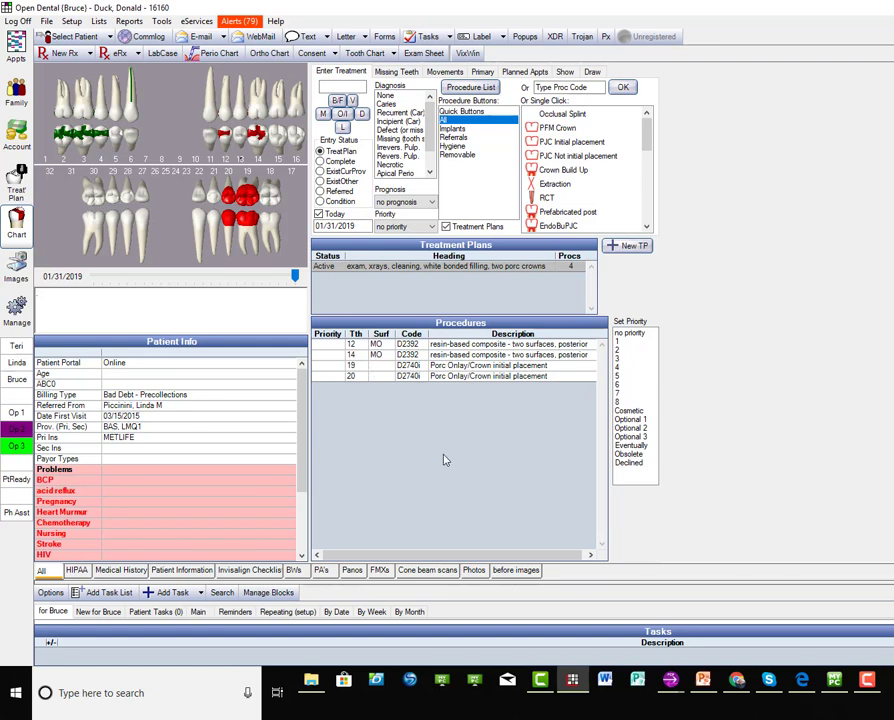
Open the Procedure Codes list from Lists and search By Code for 2392.
click(99, 21)
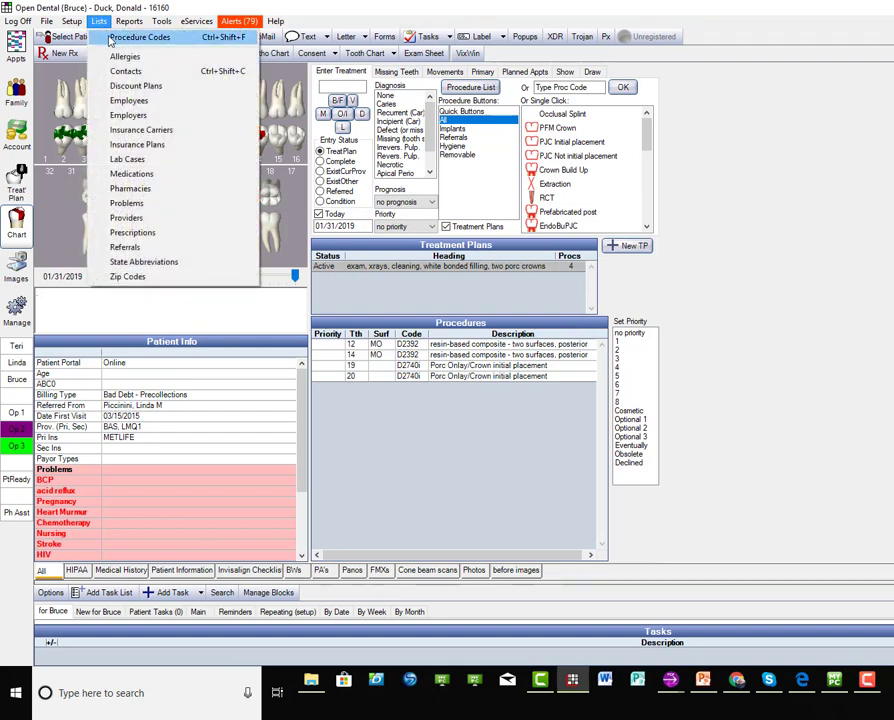
click(125, 37)
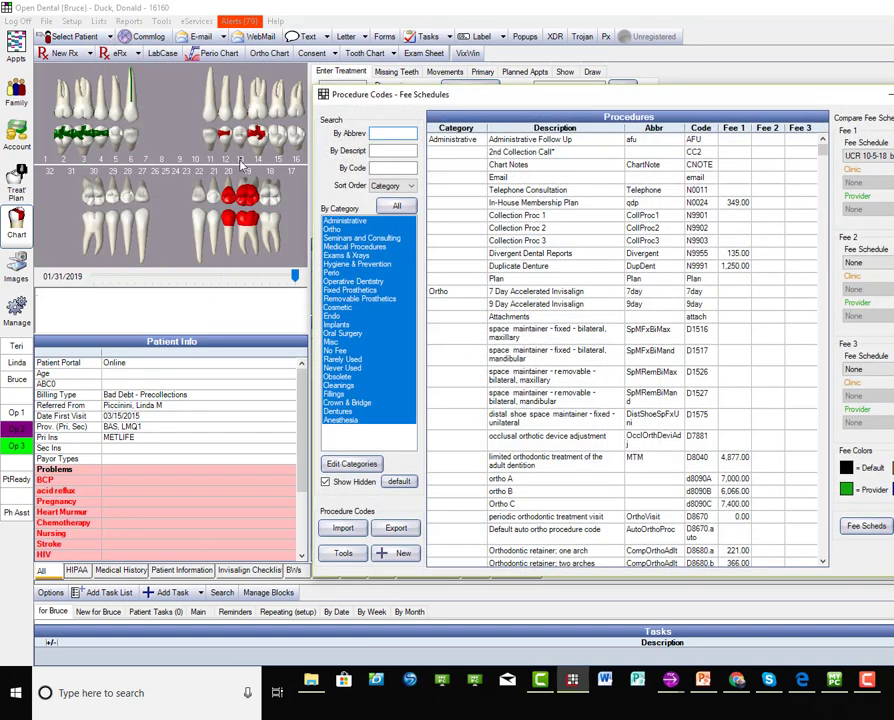
click(384, 169)
text(239)
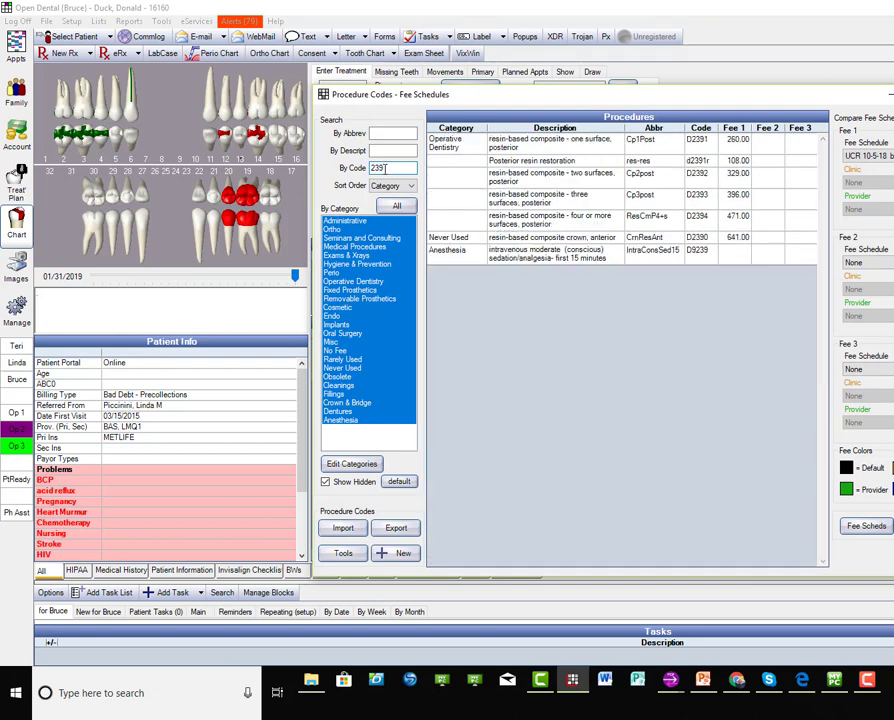
text(2)
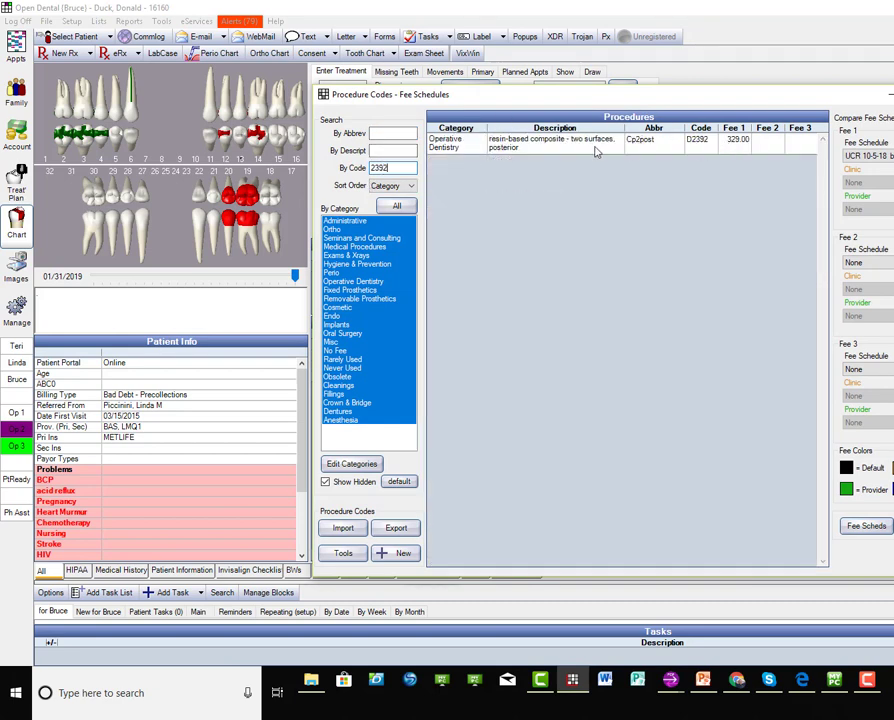
Open the D2392 row in the Edit Procedure Code dialog.
double_click(535, 150)
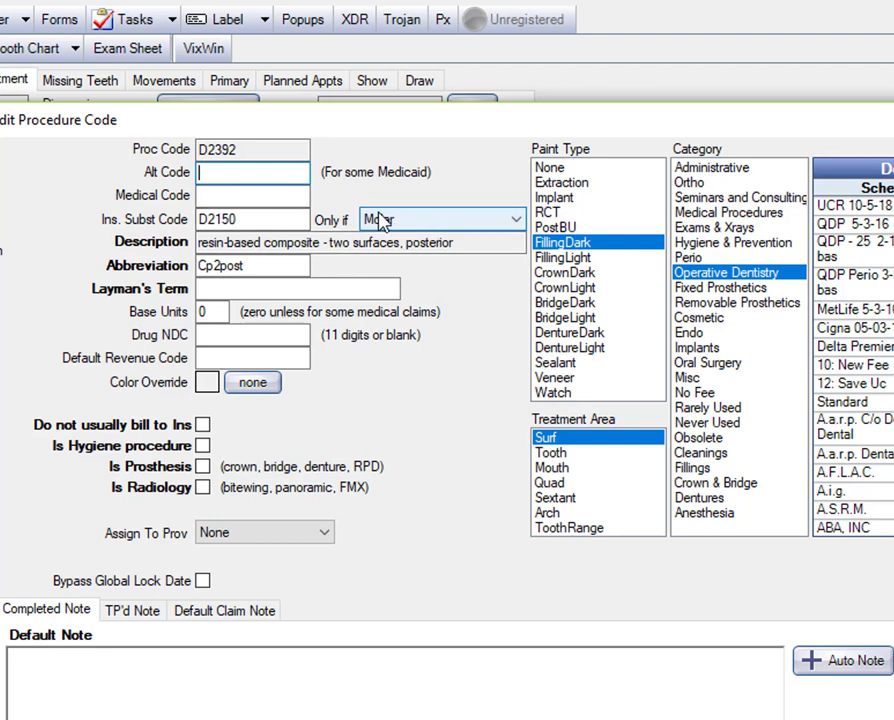
Change D2392's Ins. Subst Code D2150 condition from Molar to Always.
click(518, 221)
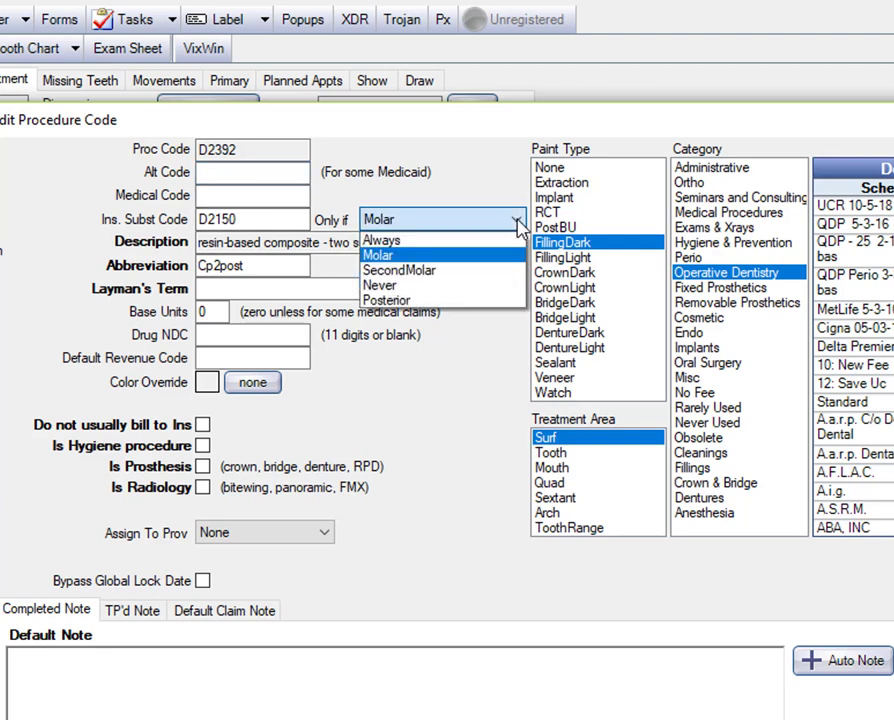
click(442, 244)
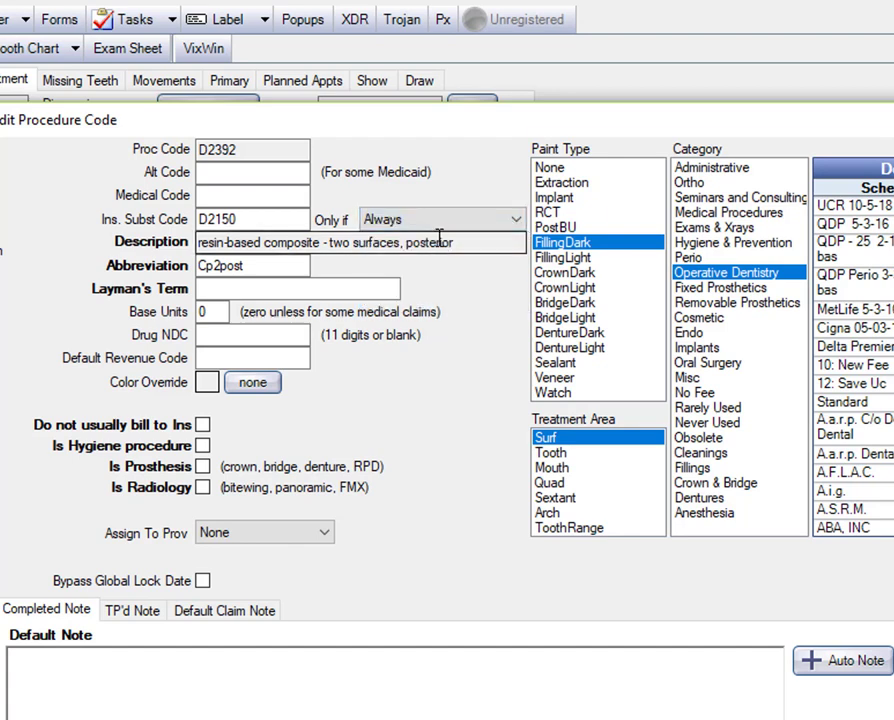
click(234, 171)
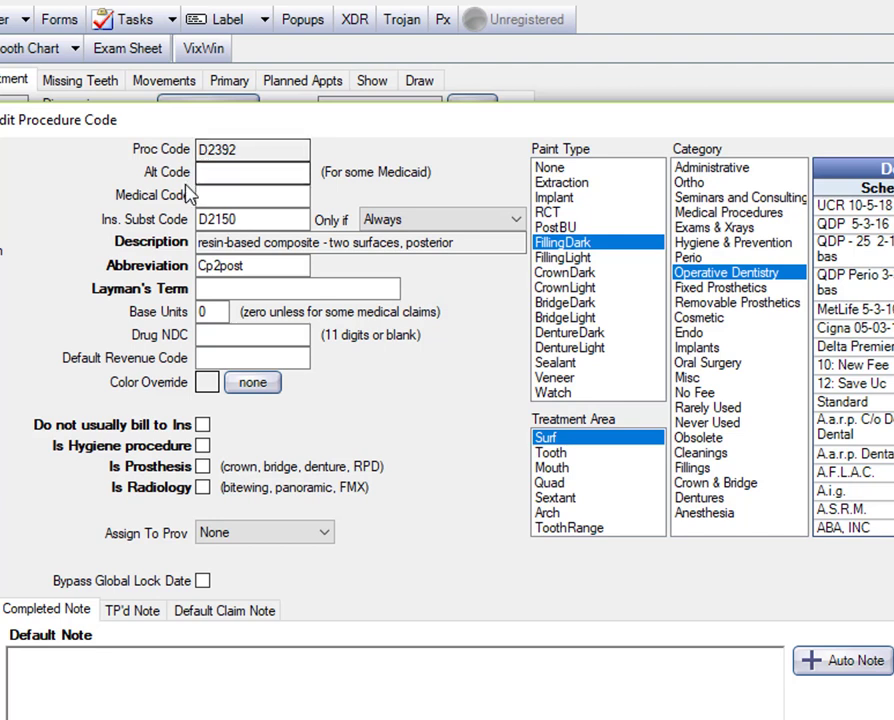
click(262, 219)
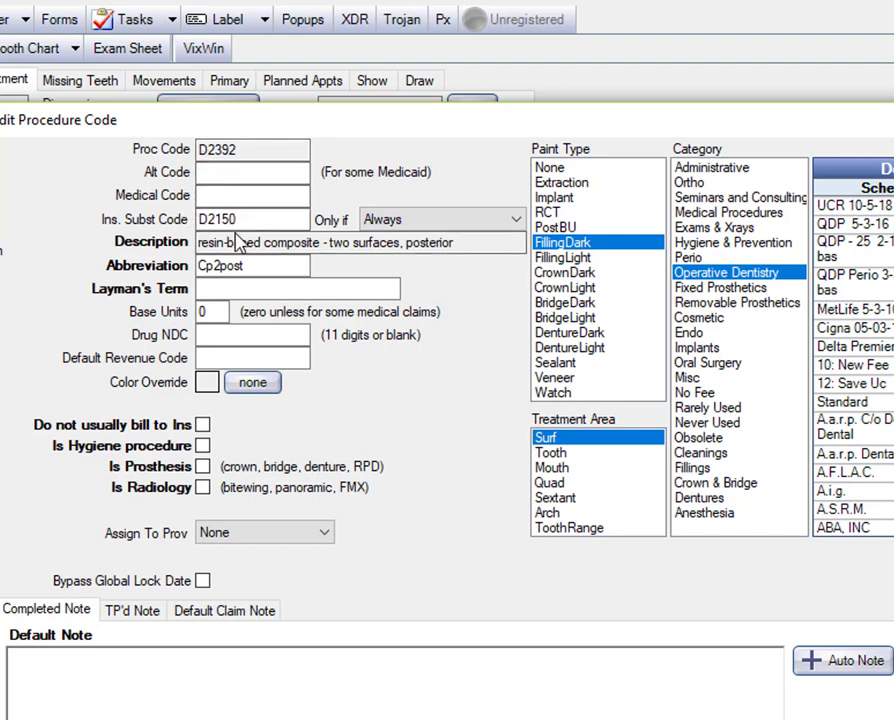
click(246, 199)
click(248, 219)
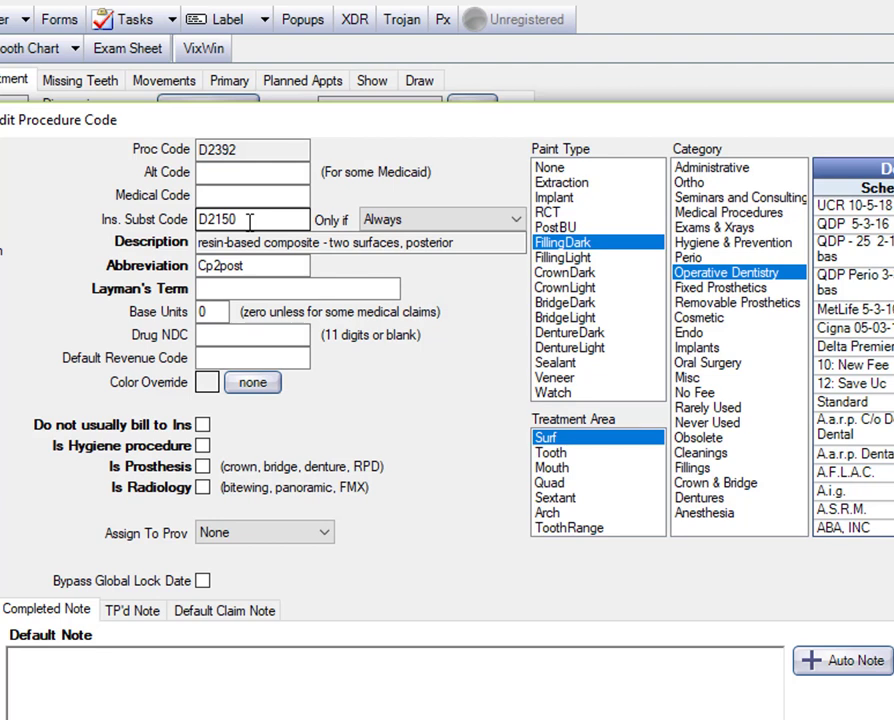
key(Tab)
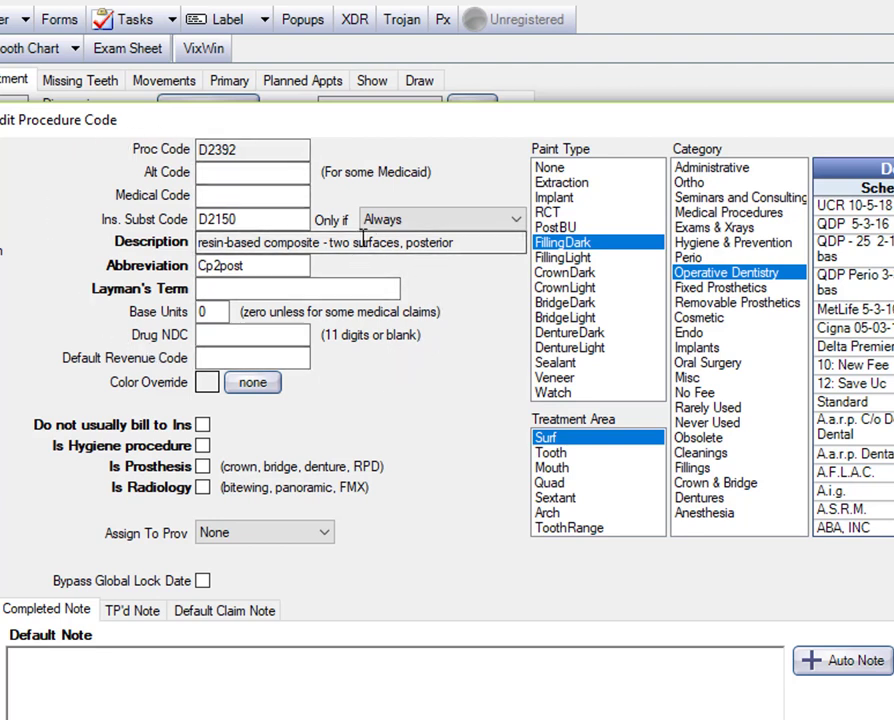
click(514, 222)
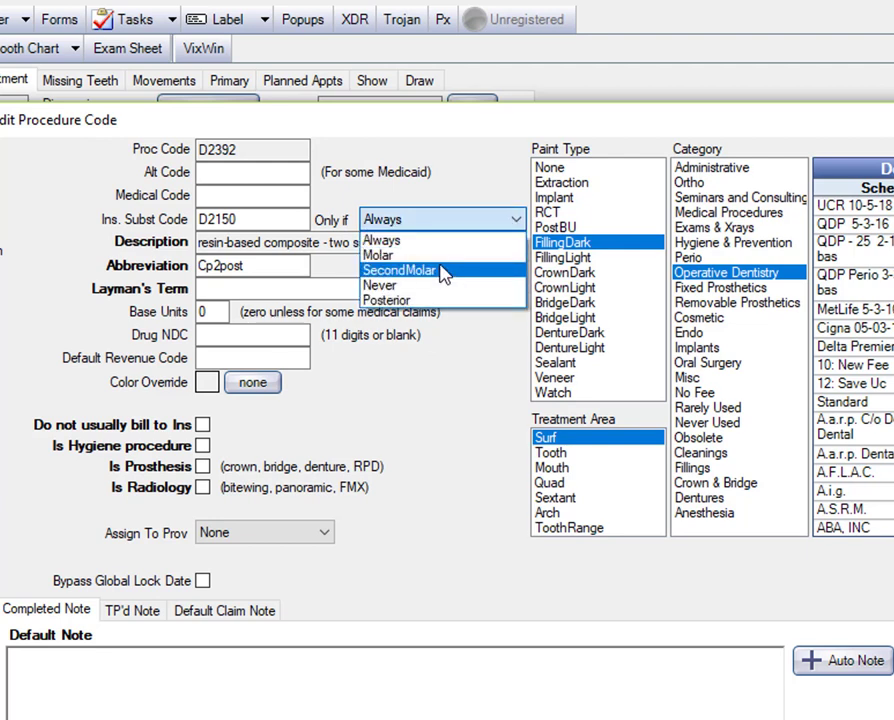
click(438, 241)
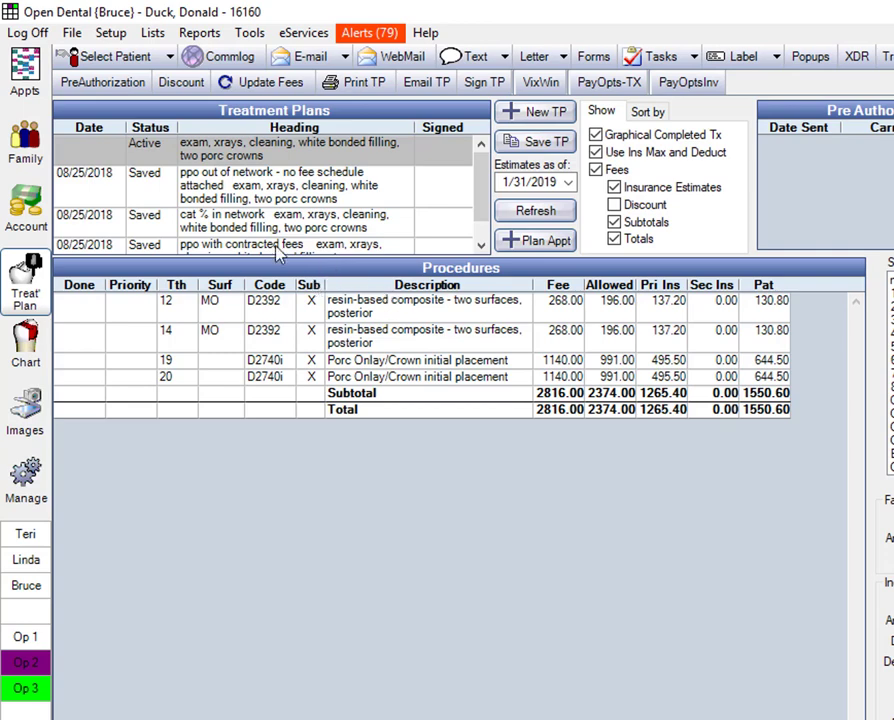
Check Don't Substitute Codes under Other Ins Info on the METLIFE plan and save it.
click(28, 152)
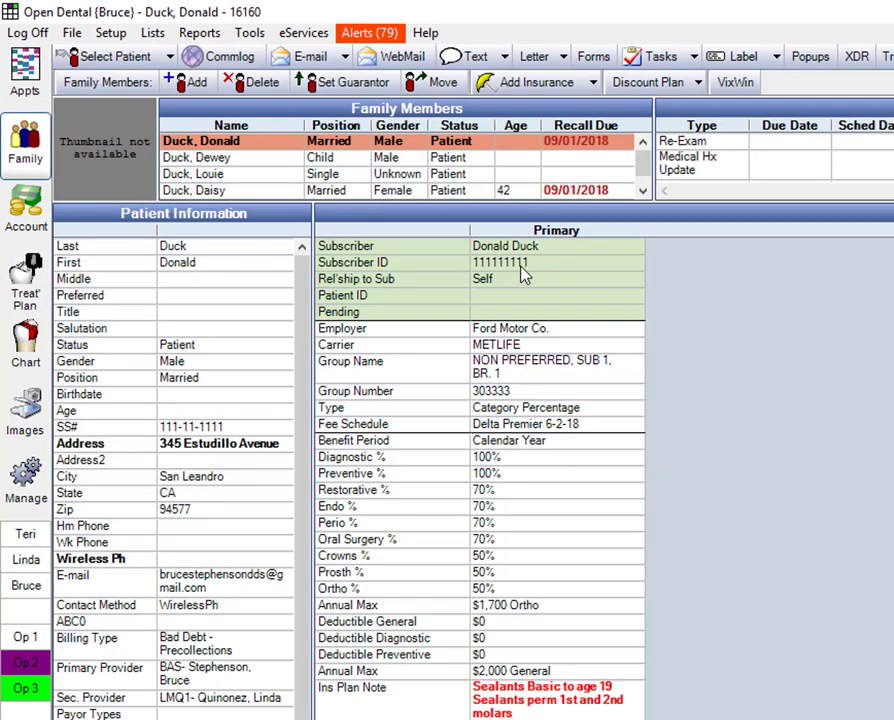
double_click(523, 276)
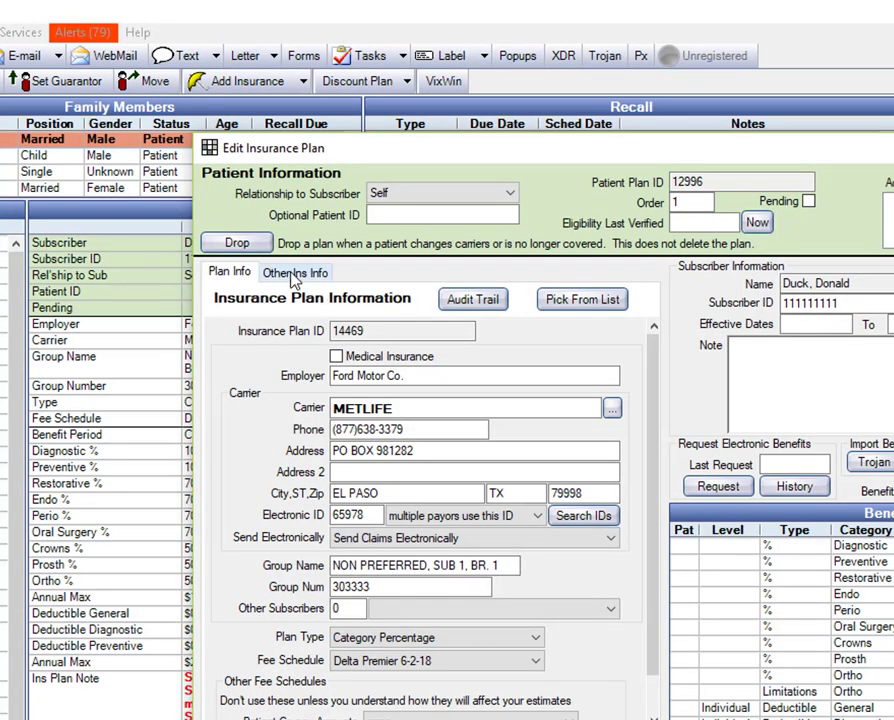
click(293, 280)
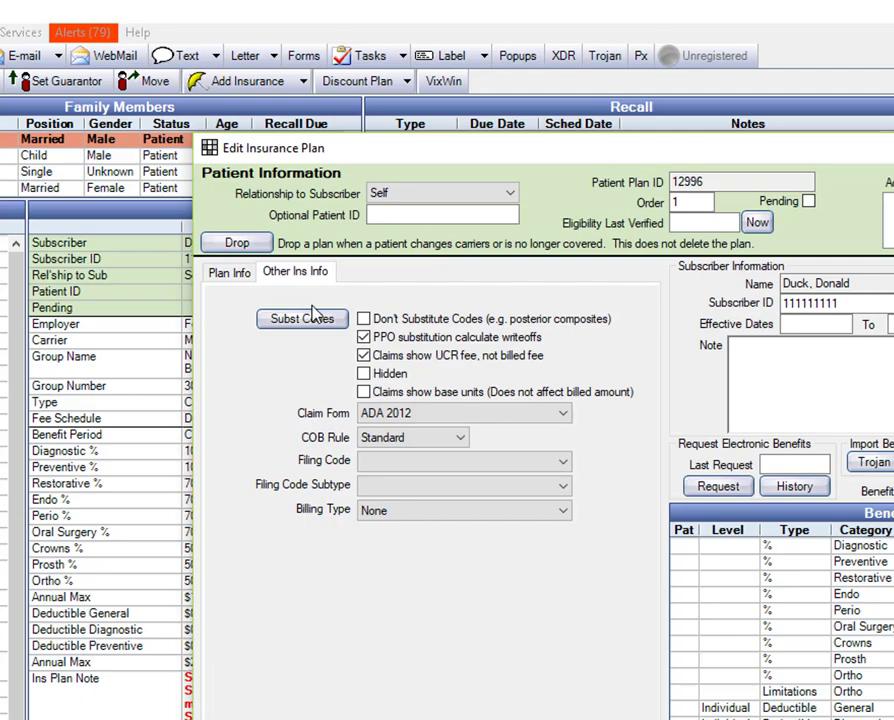
click(364, 320)
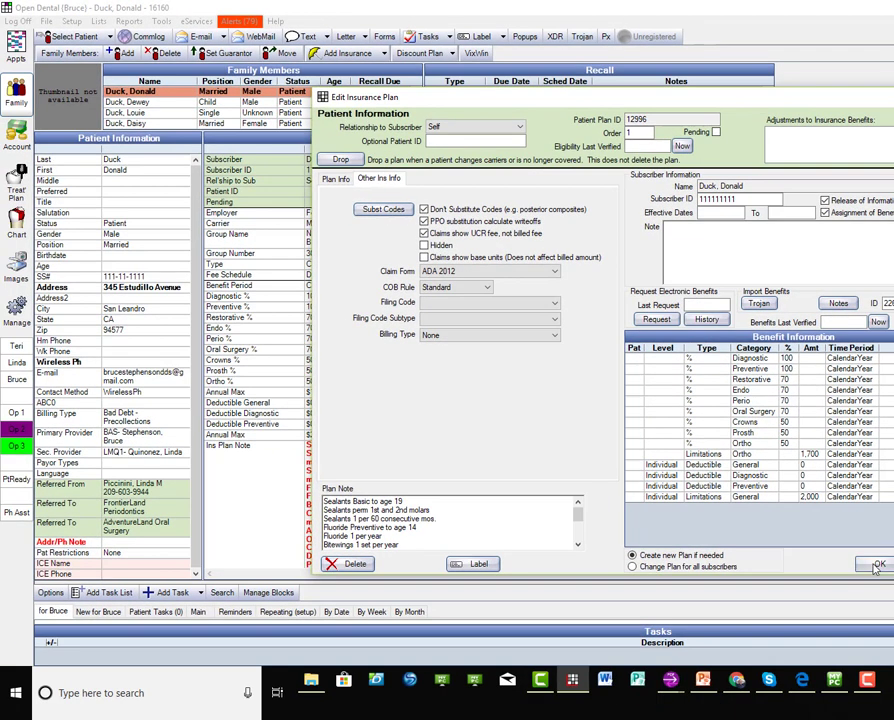
click(876, 566)
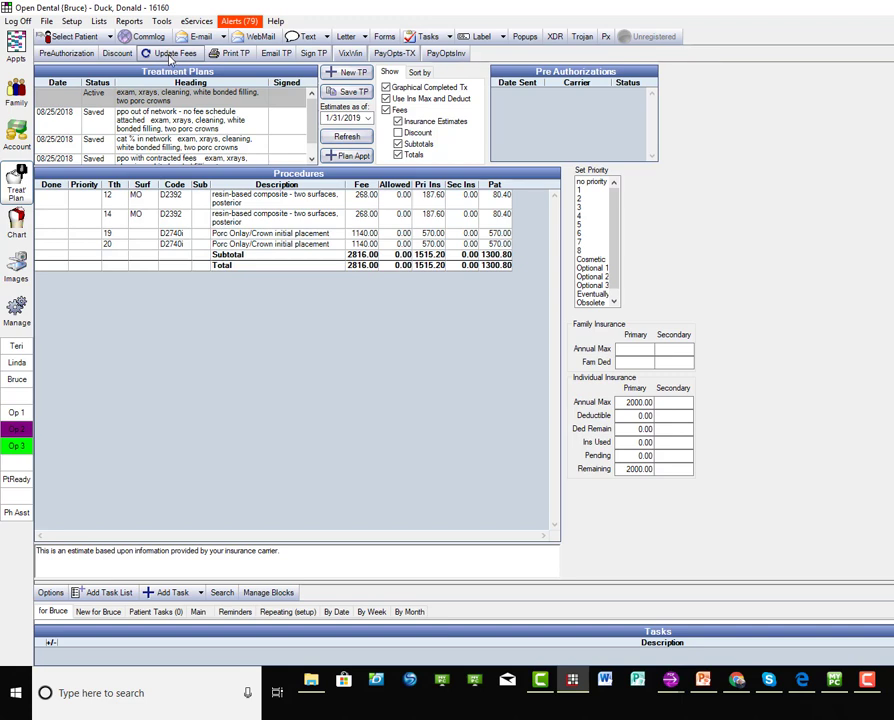
Run Update Fees on the treatment plan and confirm the recalculated estimates.
click(172, 54)
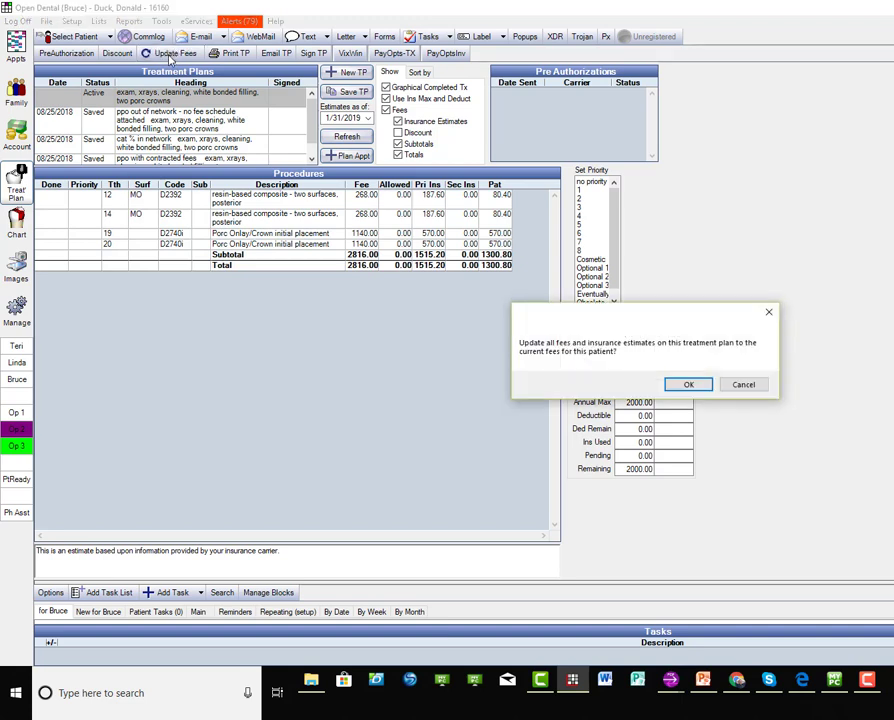
click(705, 386)
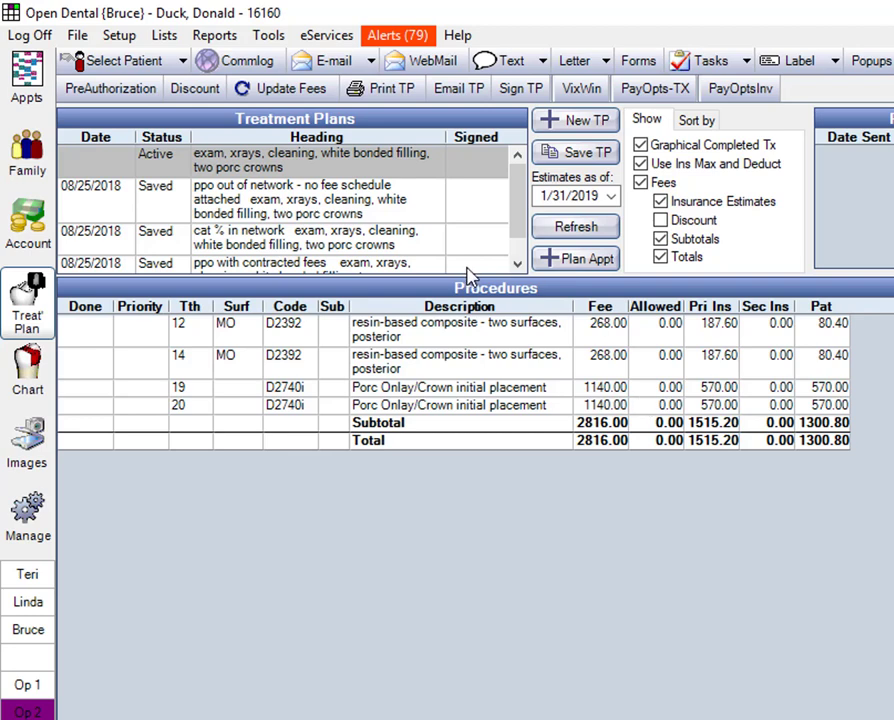
Reopen the METLIFE plan, review its Subst Codes list, and uncheck Don't Substitute Codes.
click(36, 160)
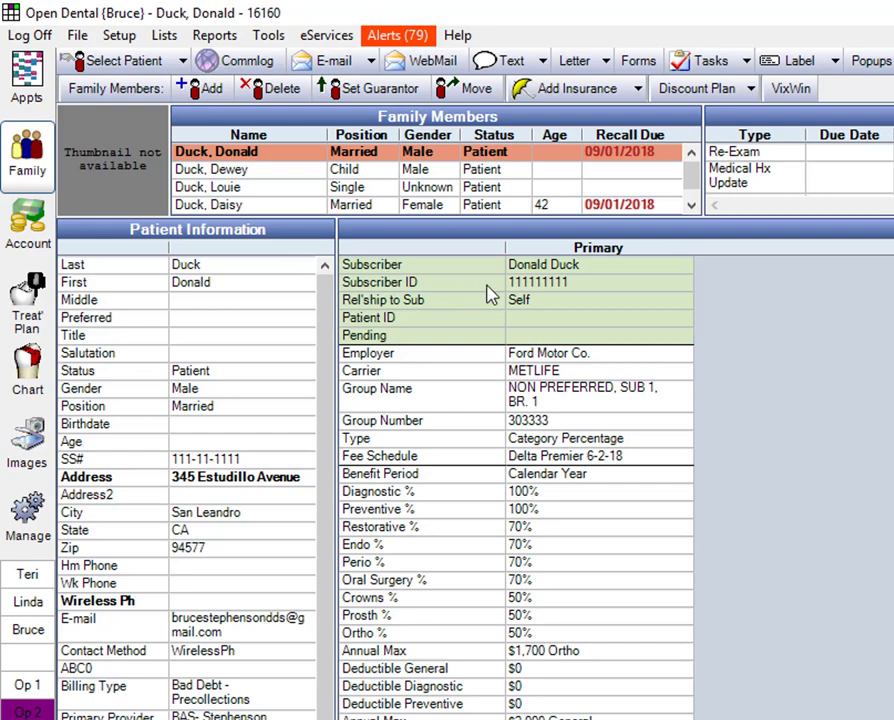
double_click(575, 310)
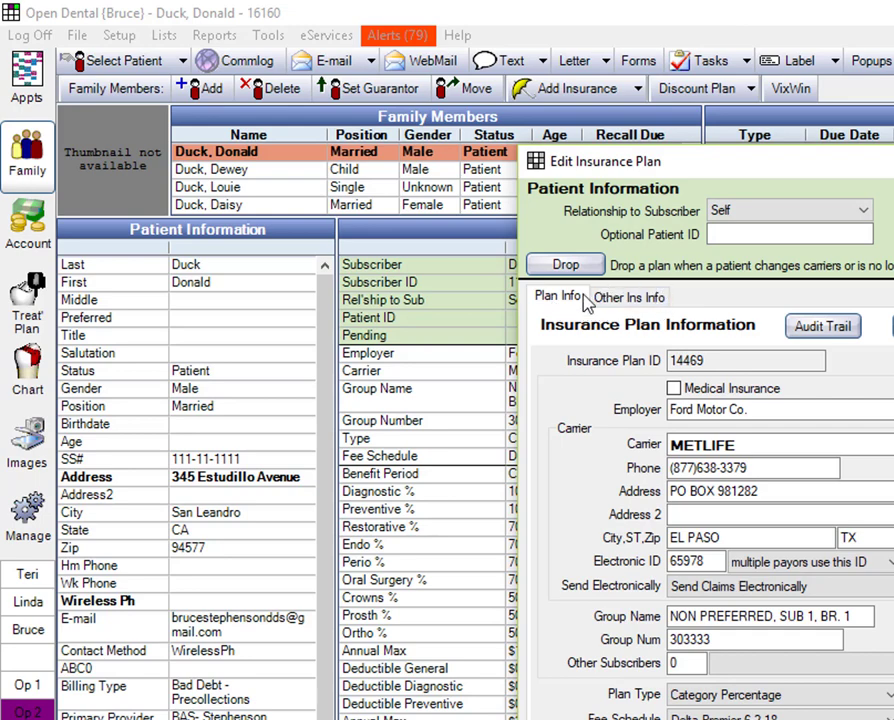
click(630, 299)
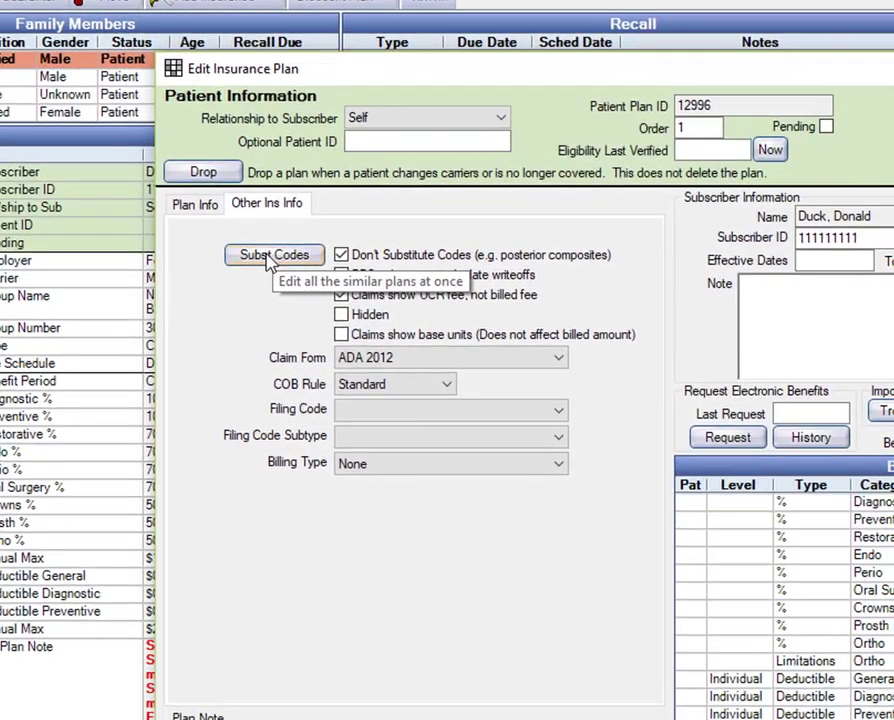
click(268, 258)
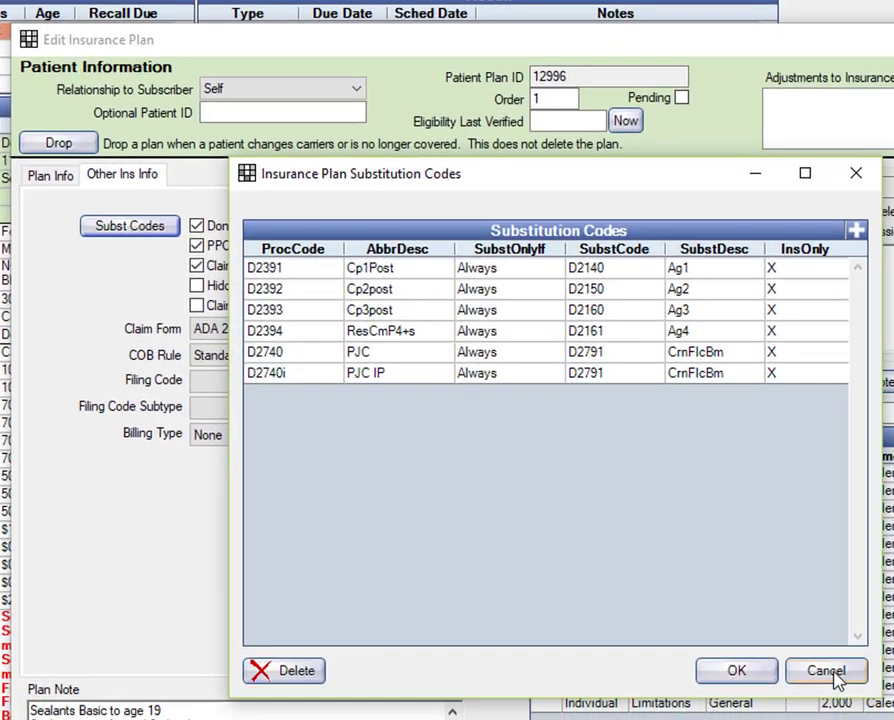
click(826, 671)
click(174, 222)
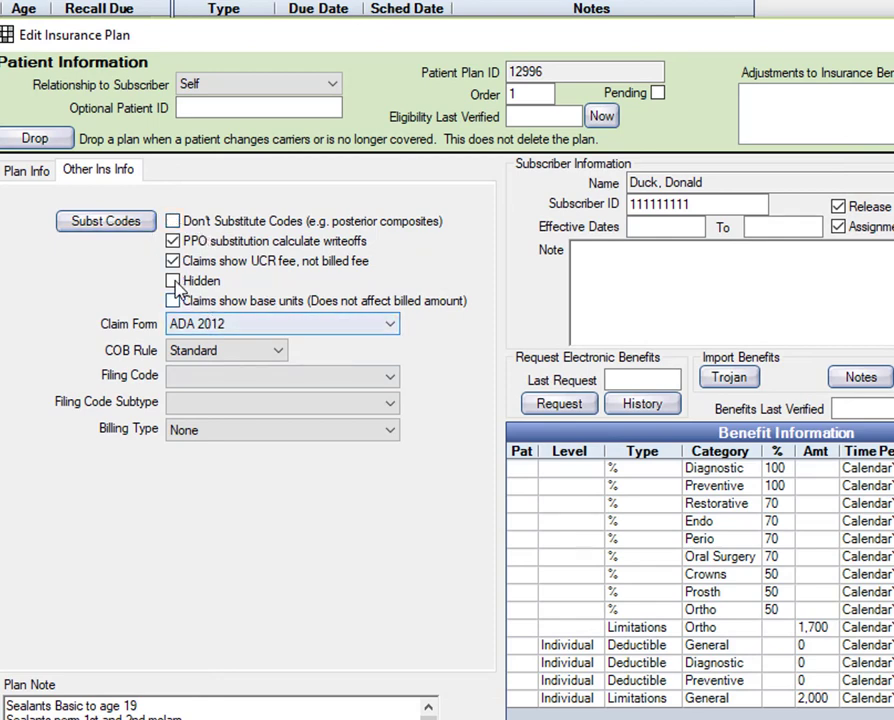
Reopen the Subst Codes list and set D2391 and D2392 to substitute only if Molar.
click(100, 221)
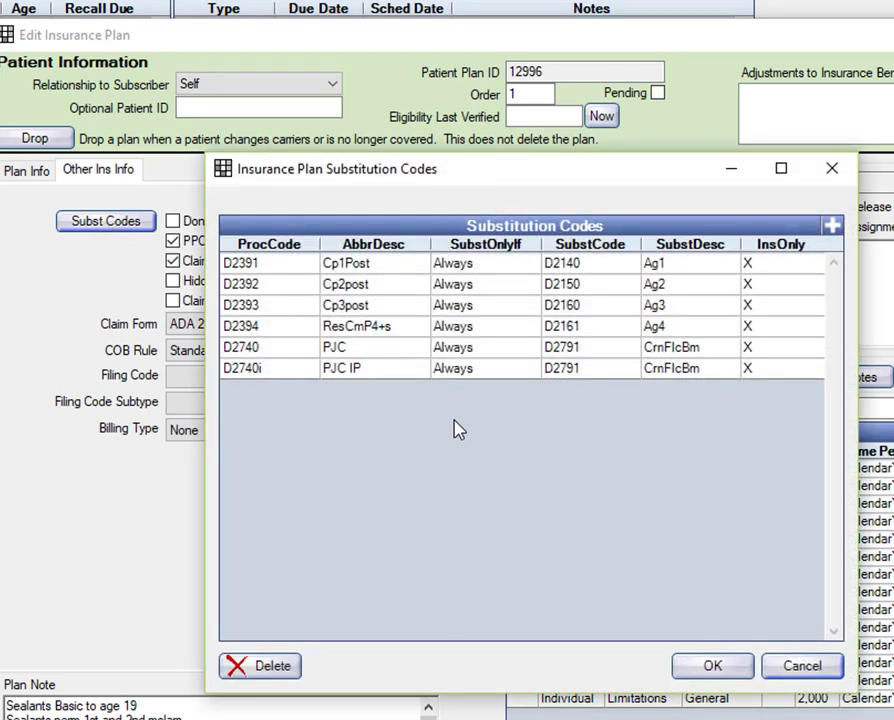
click(496, 270)
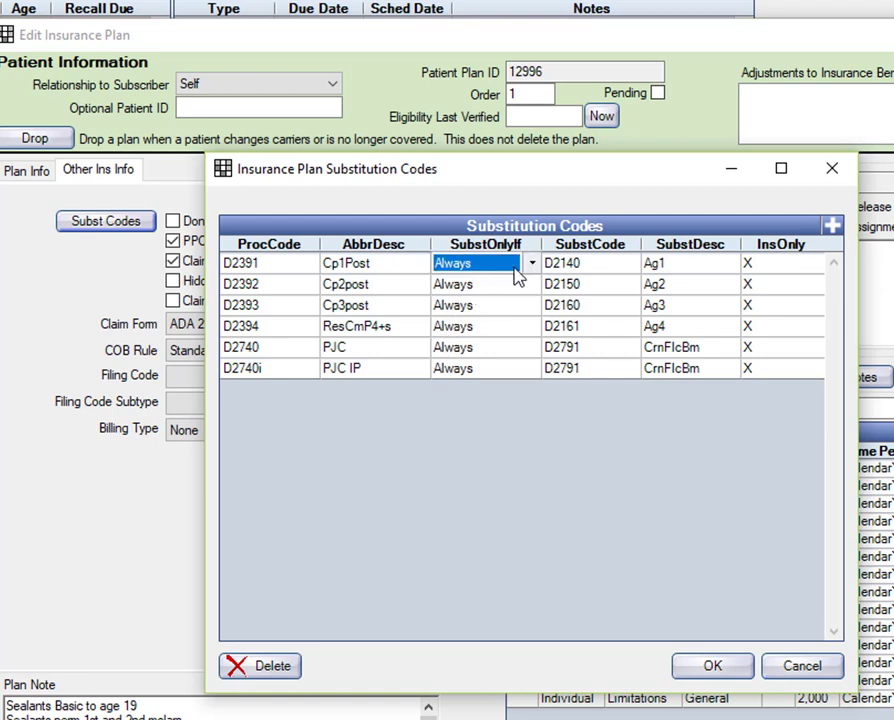
click(533, 266)
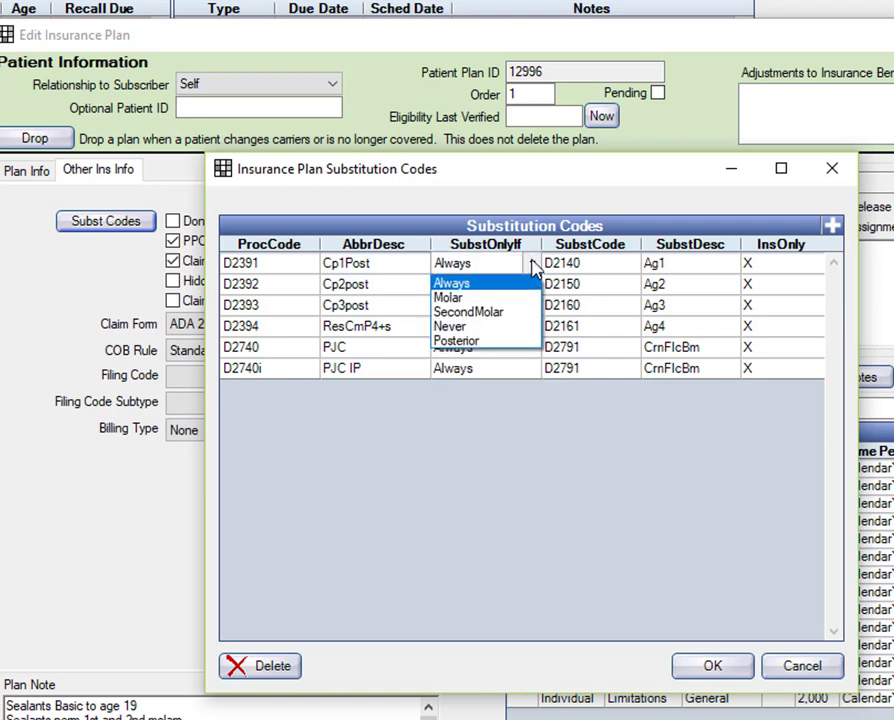
click(500, 298)
click(527, 288)
click(533, 288)
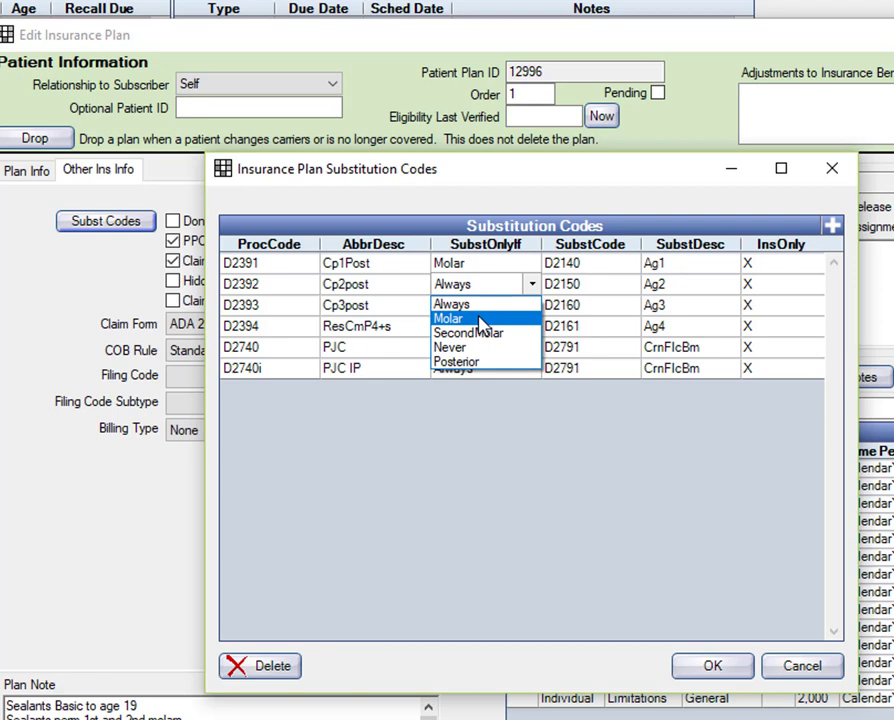
click(480, 317)
Set D2393, D2394, D2740 and D2740i to substitute only if Molar.
click(527, 305)
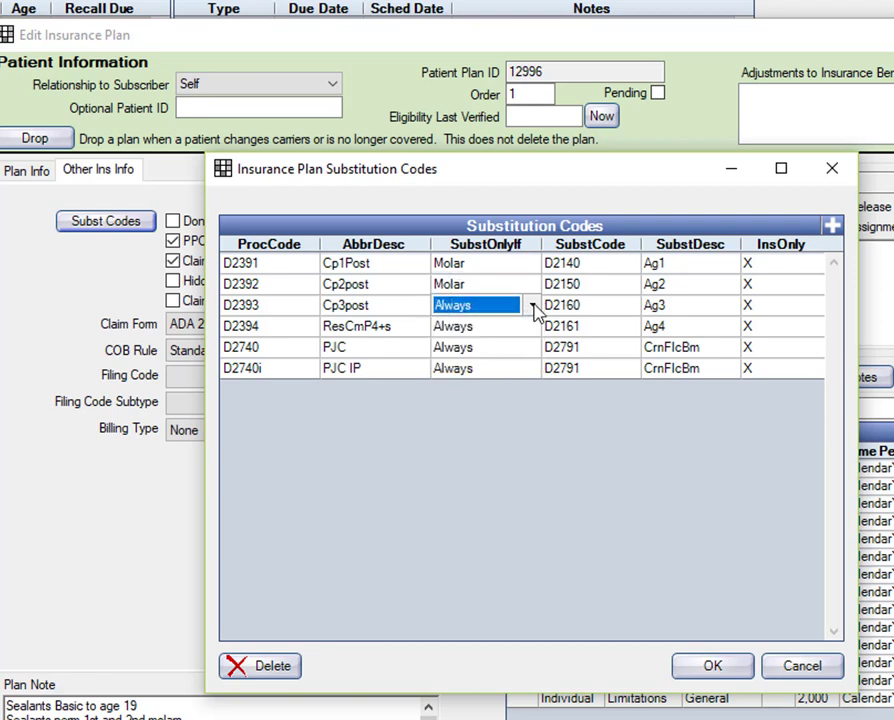
click(532, 305)
click(480, 326)
click(480, 347)
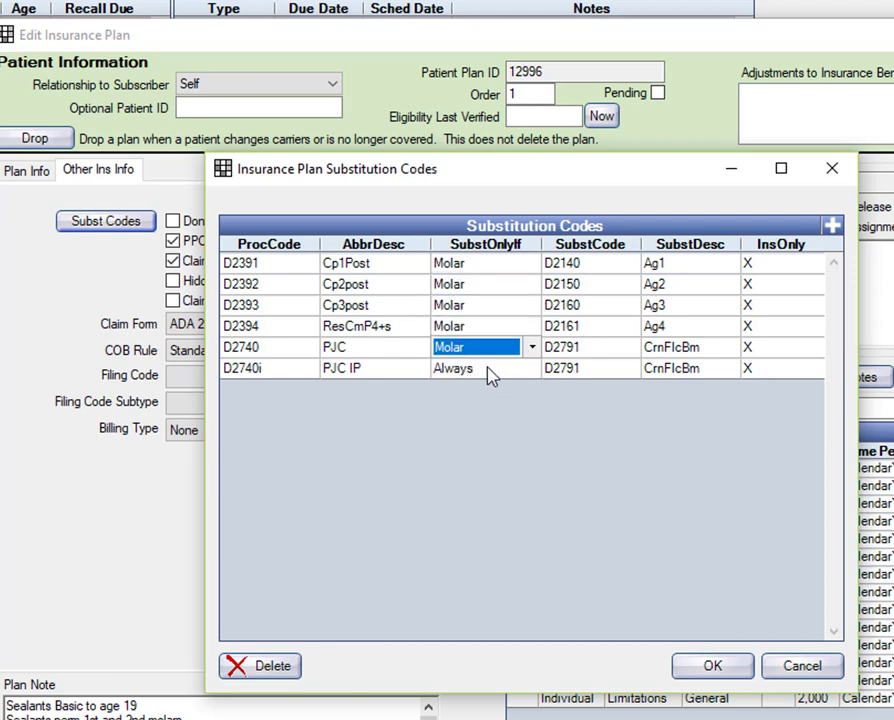
click(517, 369)
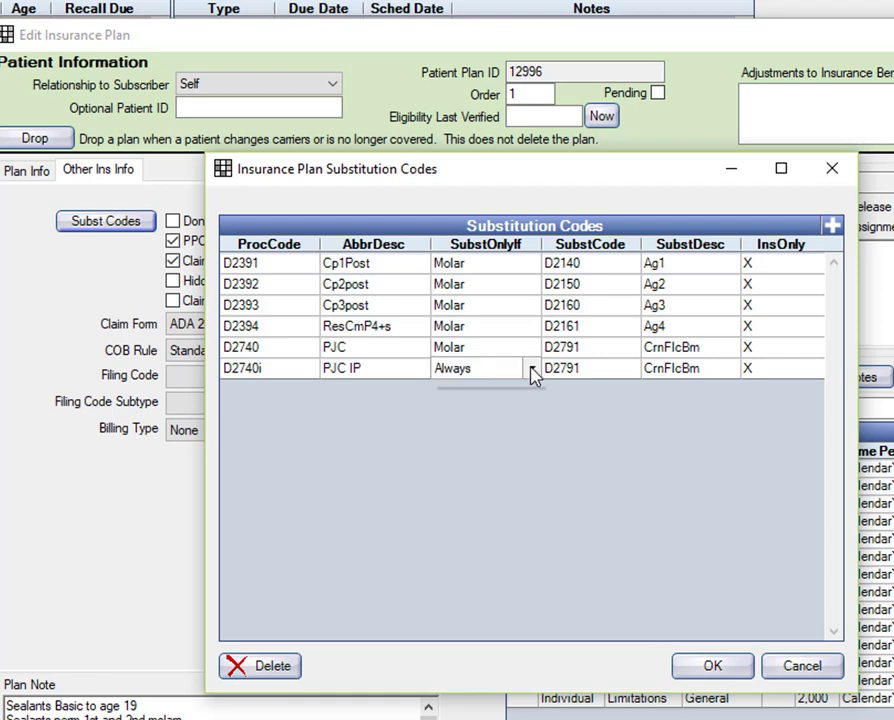
click(530, 370)
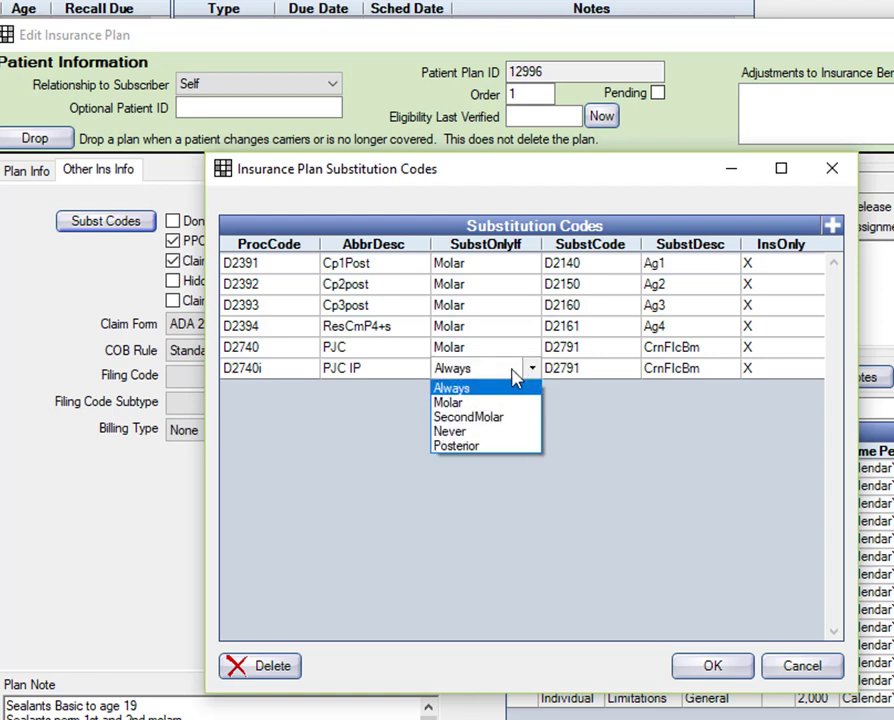
click(458, 404)
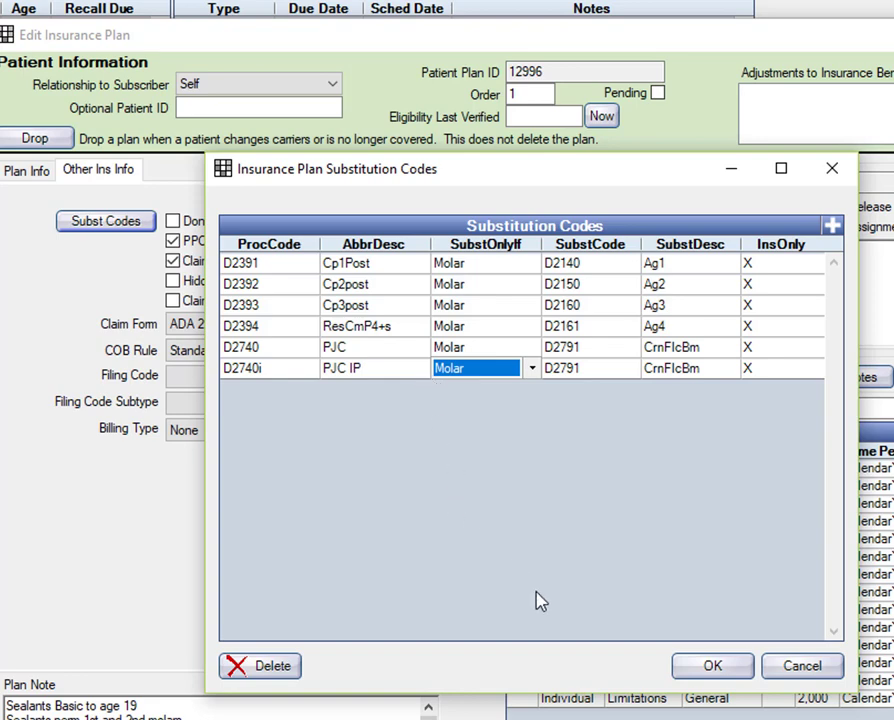
Save the substitution codes and choose Change Plan for all subscribers.
click(700, 666)
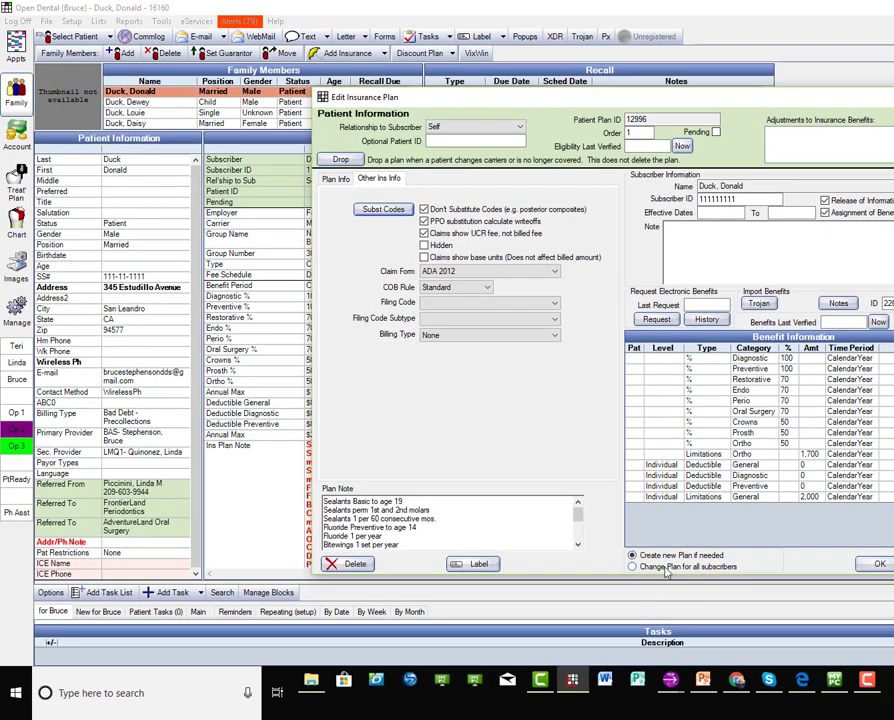
click(633, 567)
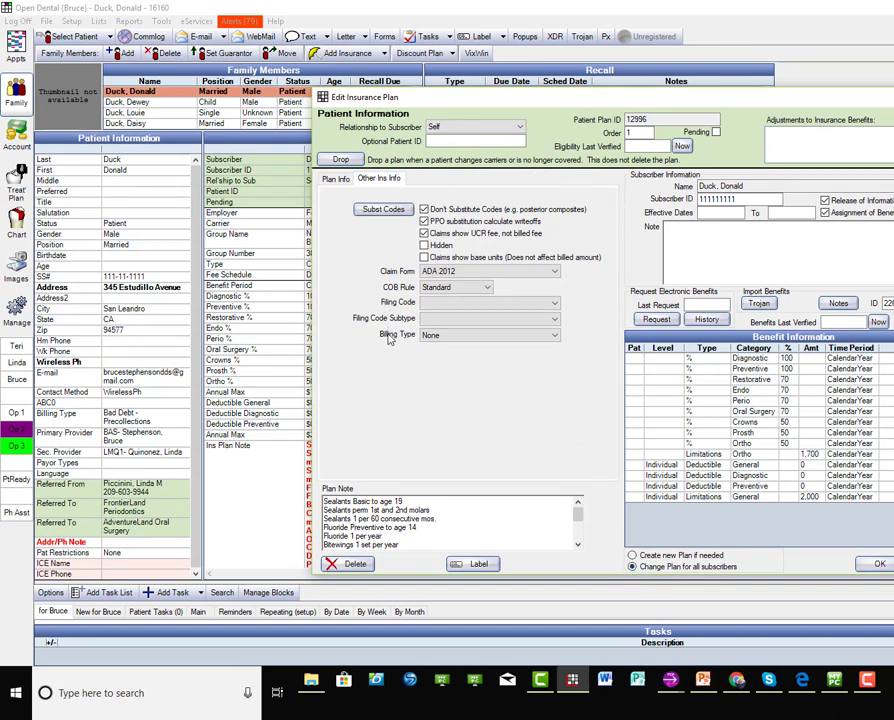
click(424, 233)
Save the insurance plan, then run Update Fees in Treat' Plan and confirm.
click(874, 566)
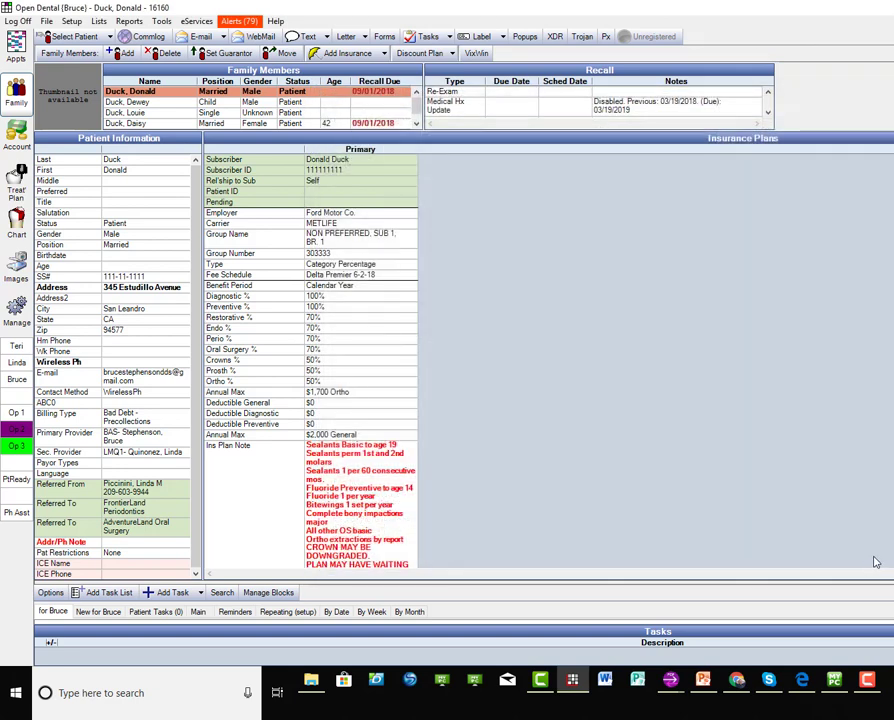
click(20, 186)
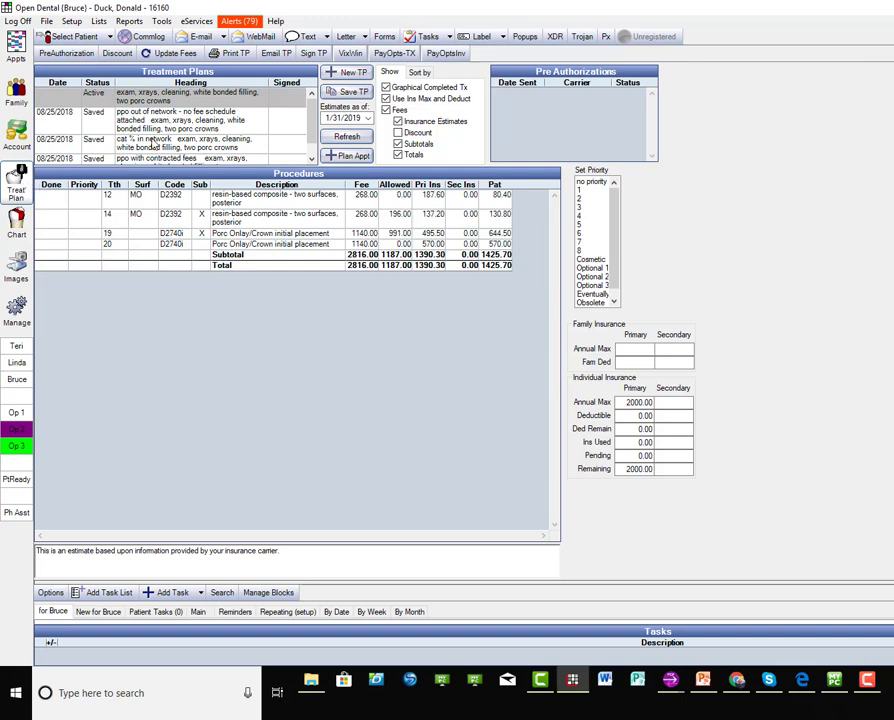
click(175, 53)
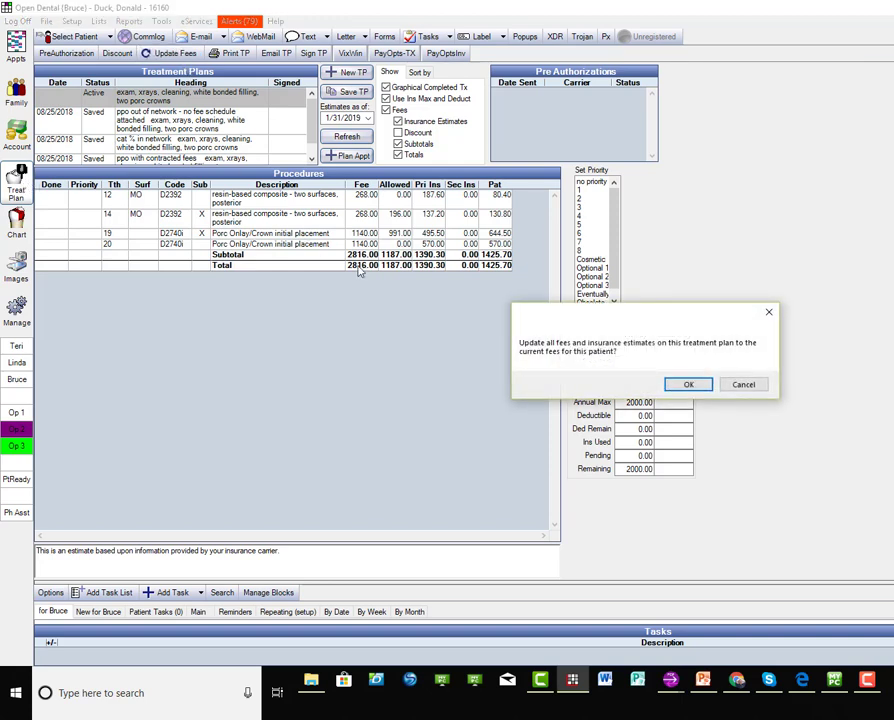
click(689, 385)
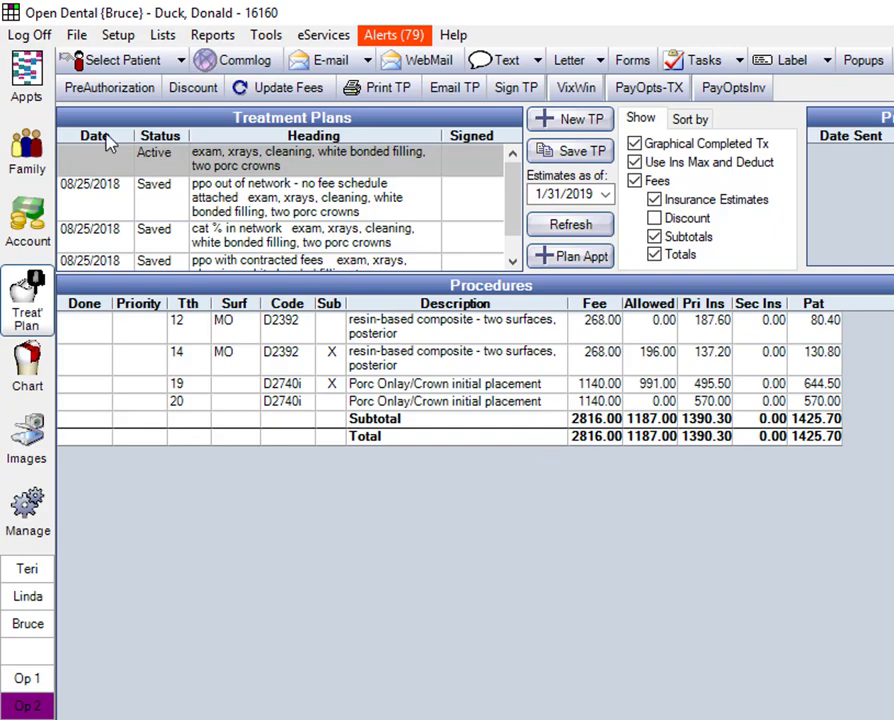
Reopen the METLIFE plan's Subst Codes list under Other Ins Info to verify the Molar settings.
click(52, 158)
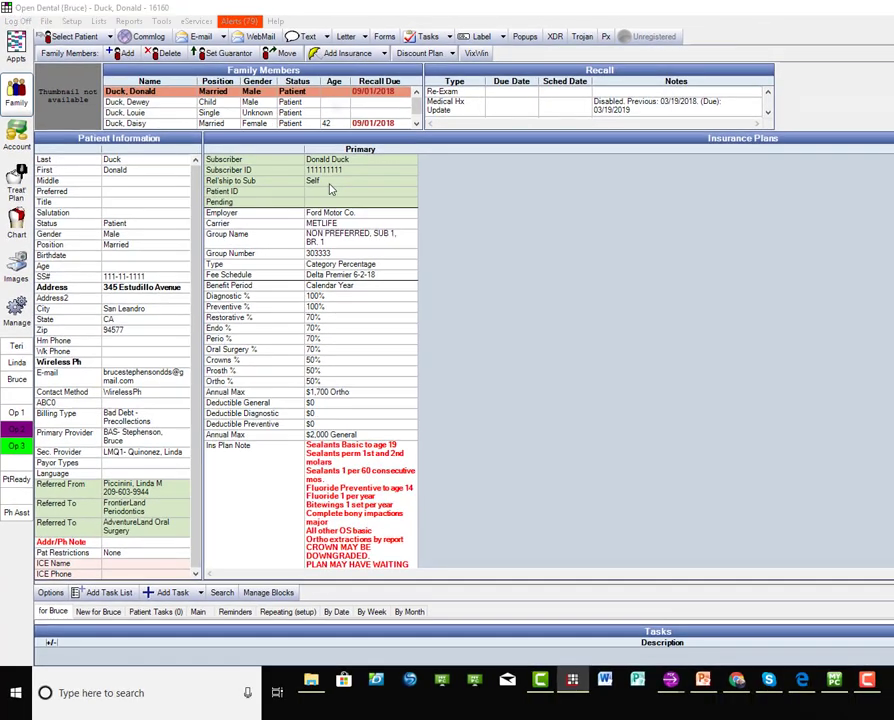
double_click(556, 318)
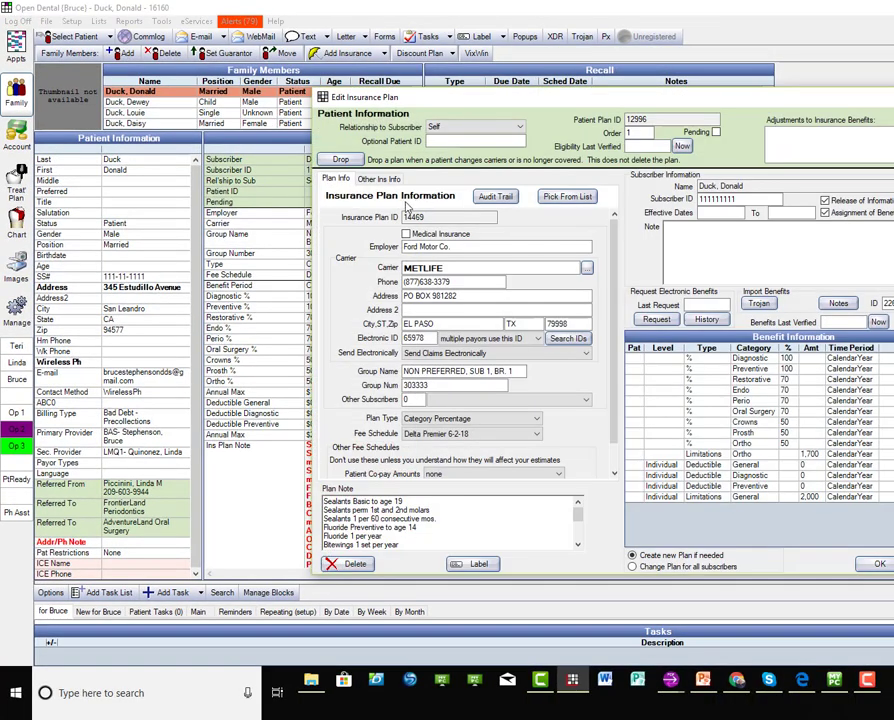
click(384, 181)
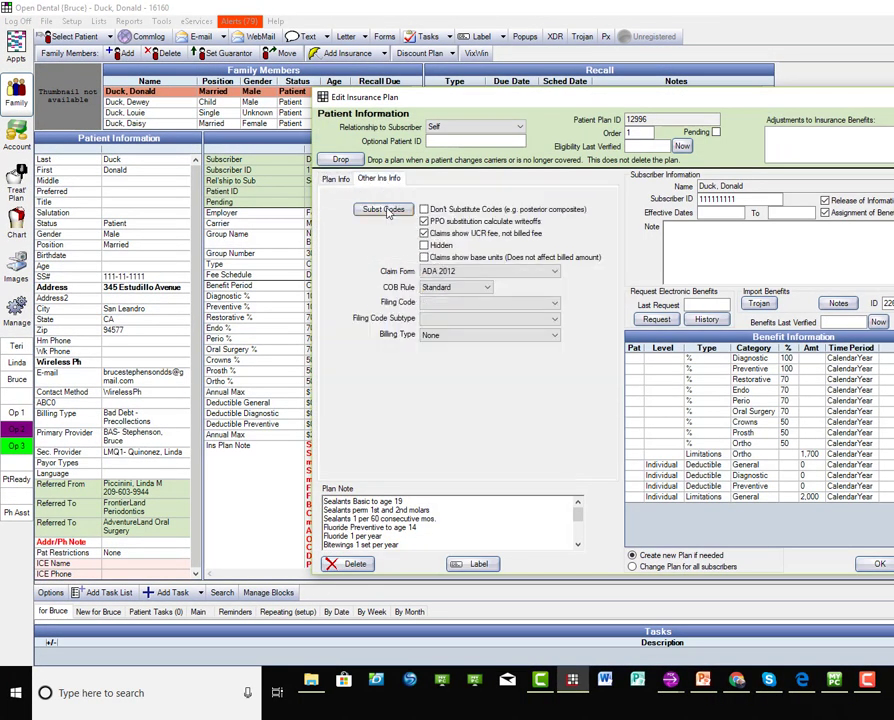
click(385, 210)
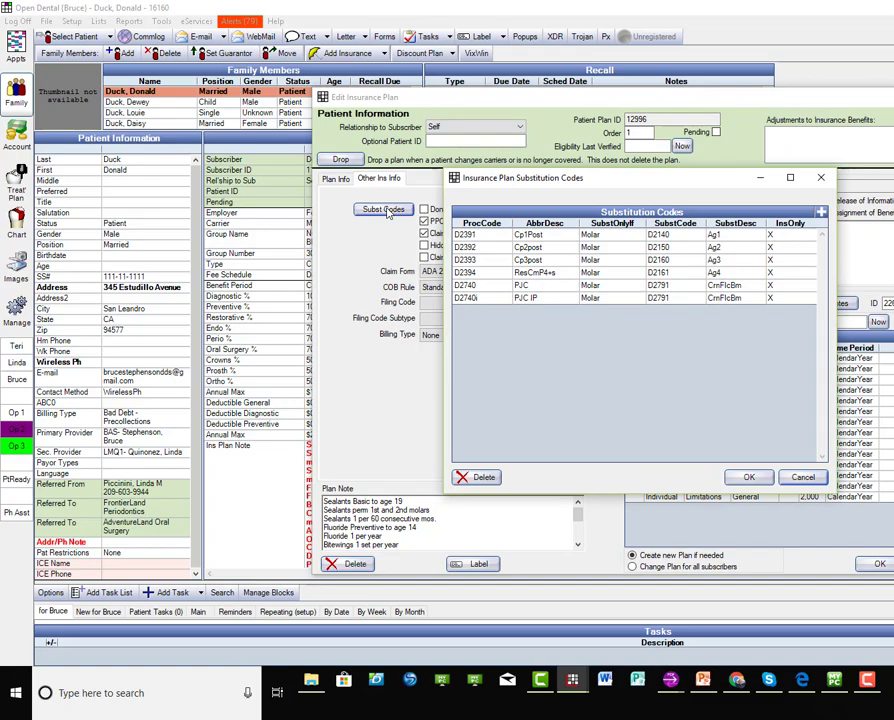